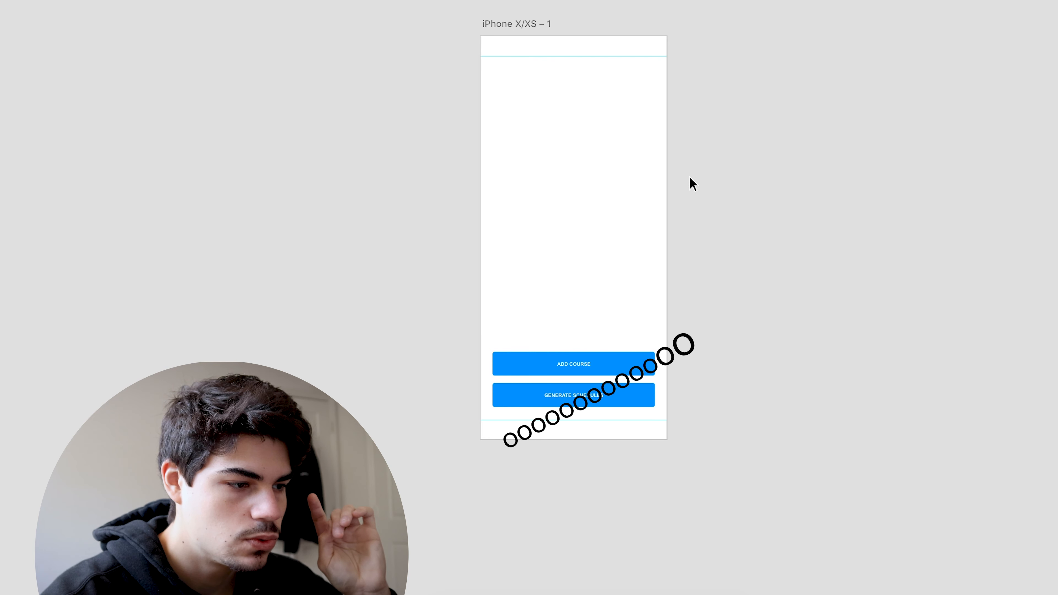
Draw a tall rectangular box above the Add Course button, as wide as the buttons, and shift it down slightly.
key(r)
drag(492, 96, 655, 317)
drag(655, 218, 655, 239)
click(698, 239)
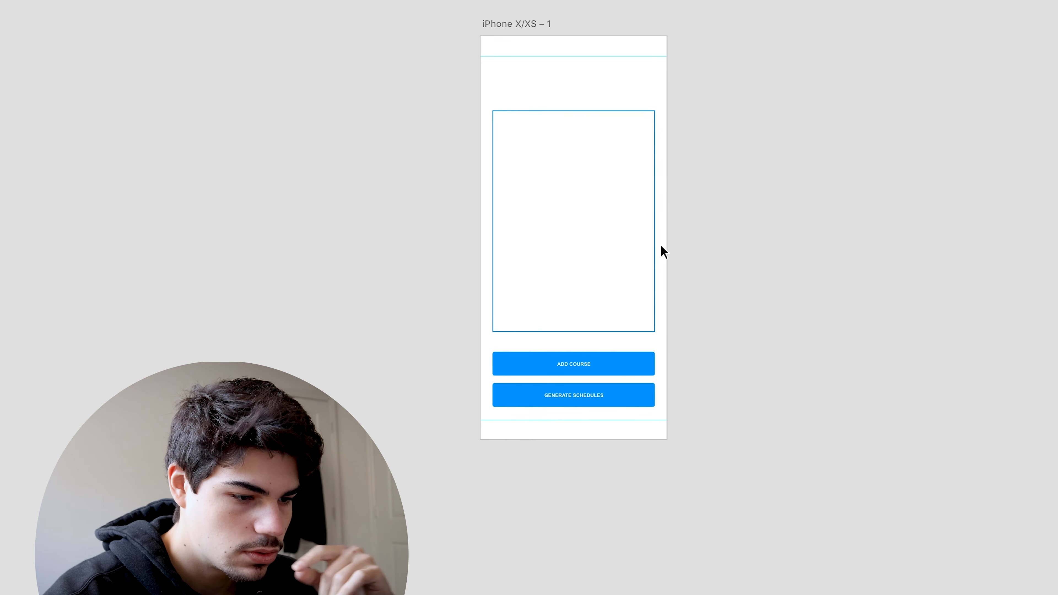
Try dividing the box with horizontal lines, deleting the extra copy and moving the remaining line to the box's upper edge.
click(654, 178)
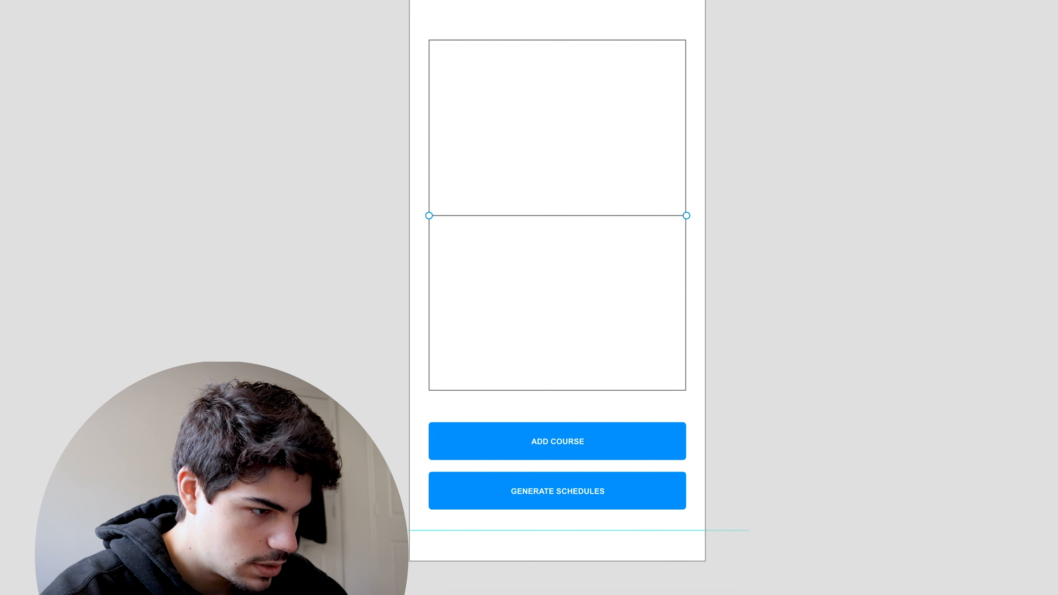
drag(521, 213, 519, 304)
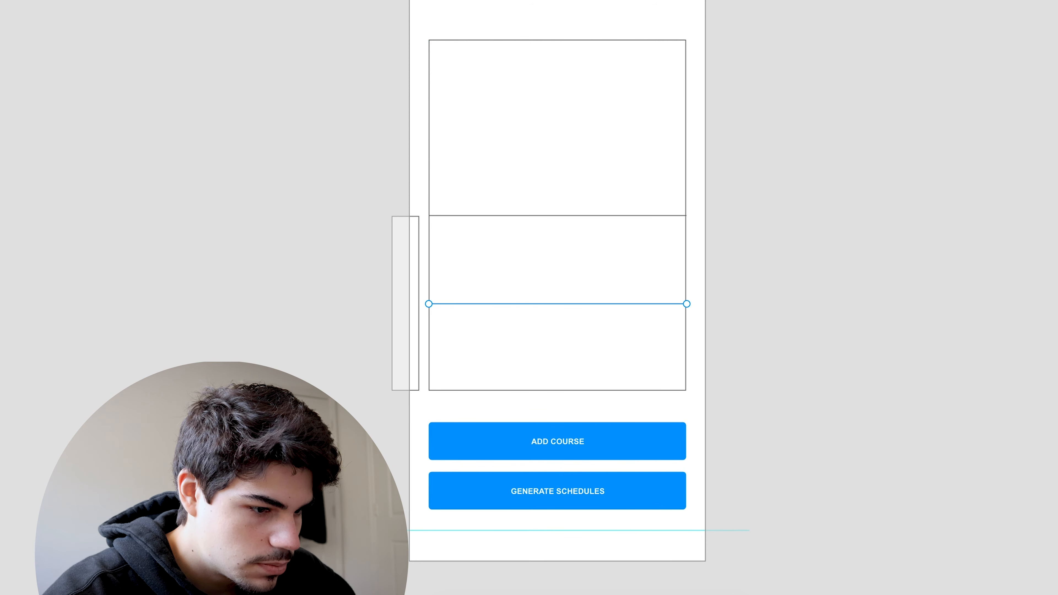
click(396, 302)
key(Delete)
drag(512, 216, 513, 40)
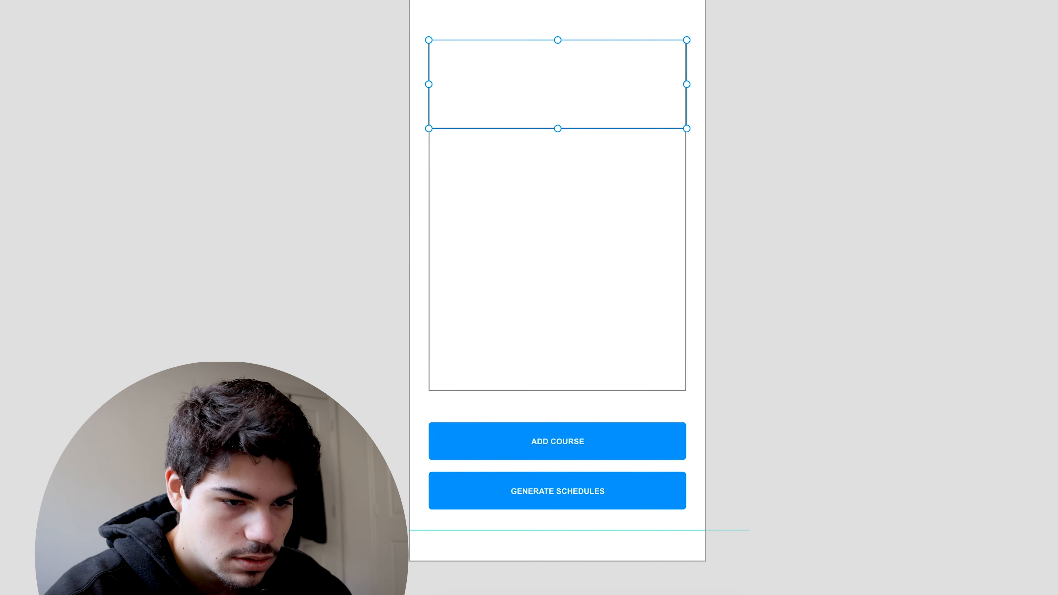
Repeat the divider lines down the box with Repeat Grid and adjust their spacing to split it into four rows.
drag(554, 133, 534, 393)
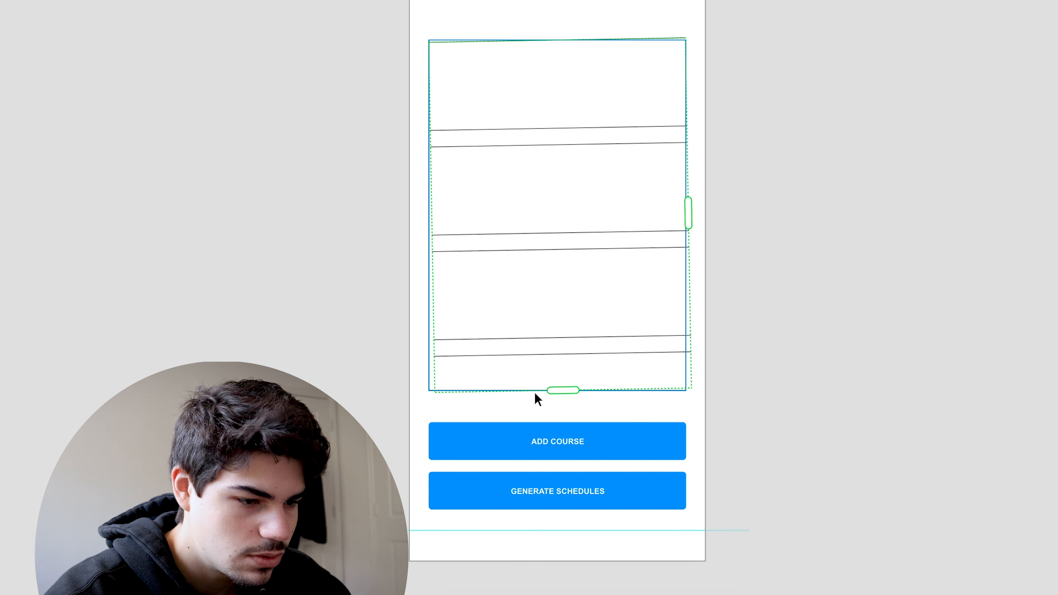
drag(550, 127, 541, 388)
drag(555, 346, 556, 287)
Add the text "Courses" and place it as a large heading above the box, aligned with the box's left edge.
scroll(847, 271, down, 3)
scroll(820, 260, up, 3)
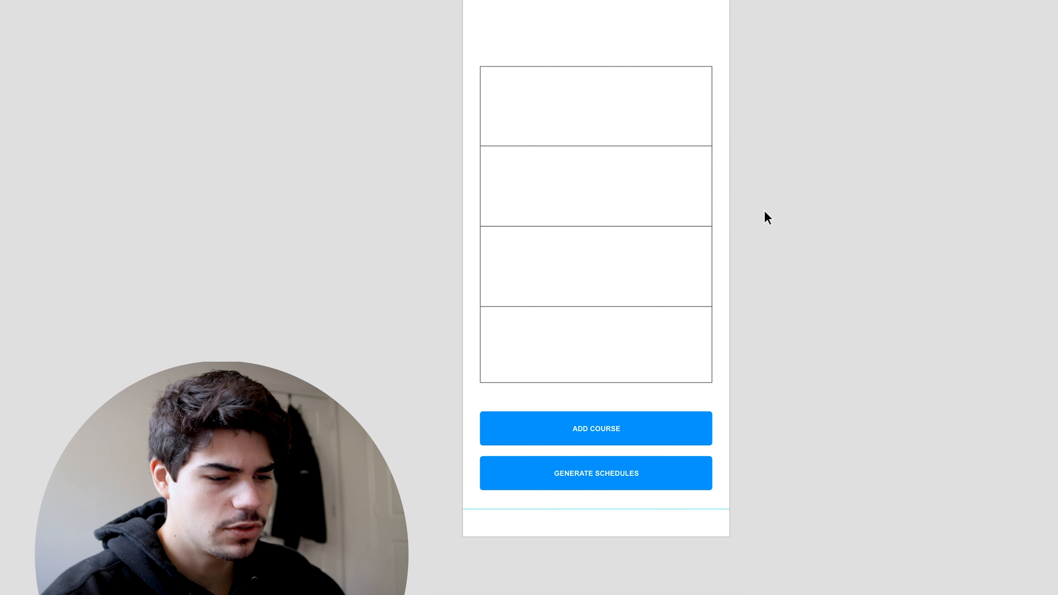
scroll(776, 200, right, 2)
scroll(776, 199, up, 1)
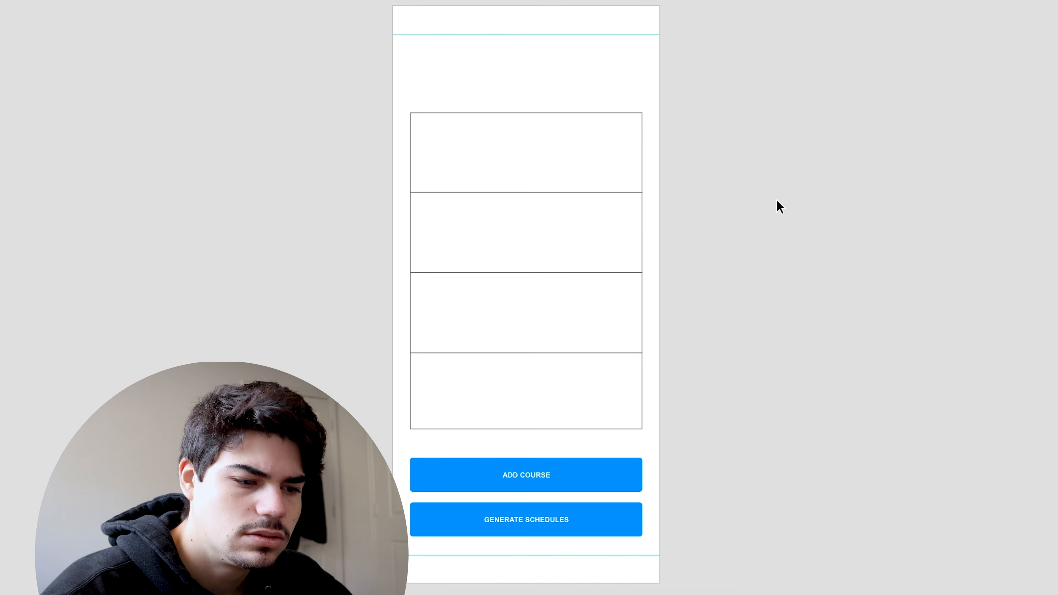
scroll(776, 199, down, 4)
scroll(777, 199, up, 3)
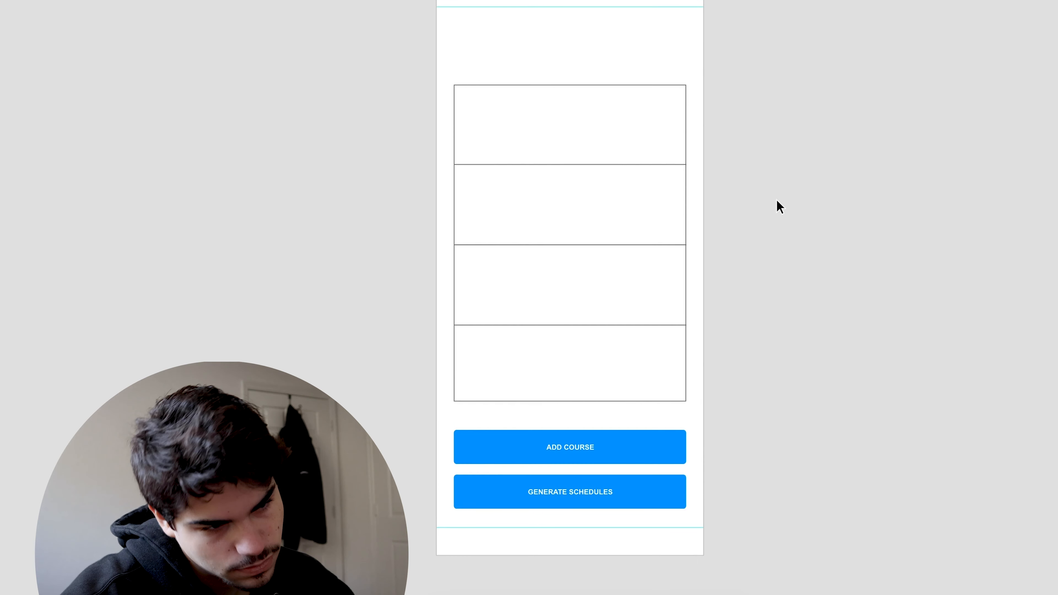
scroll(777, 199, down, 3)
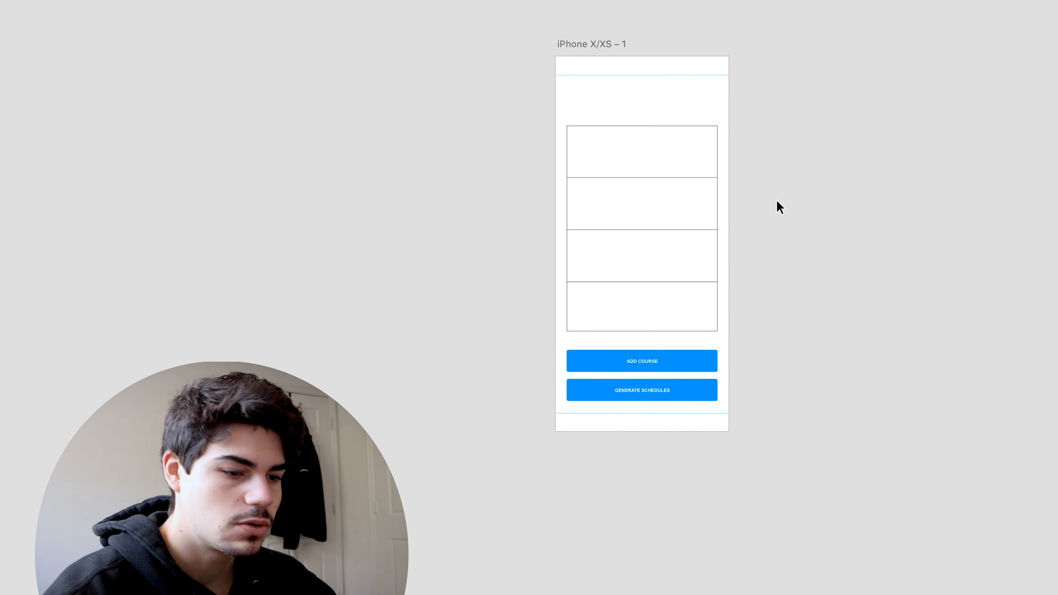
click(338, 175)
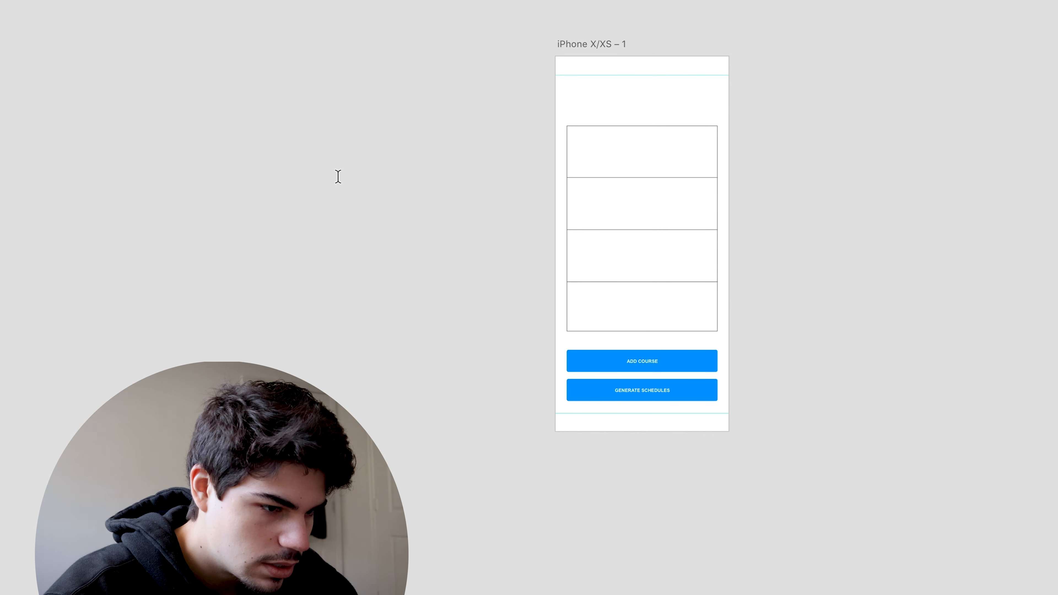
text(Courses)
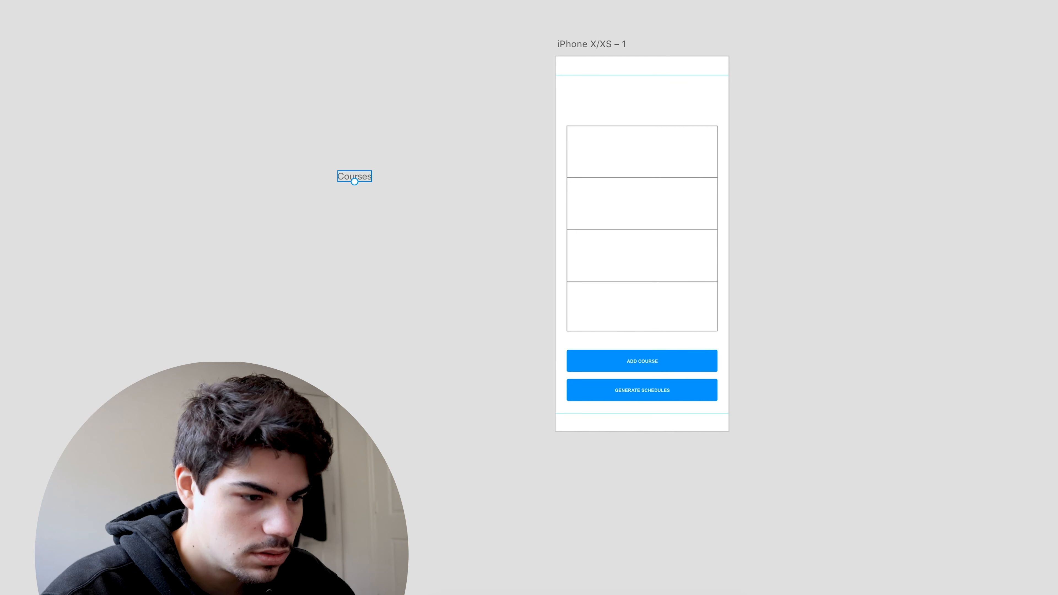
key(Return)
drag(348, 160, 596, 111)
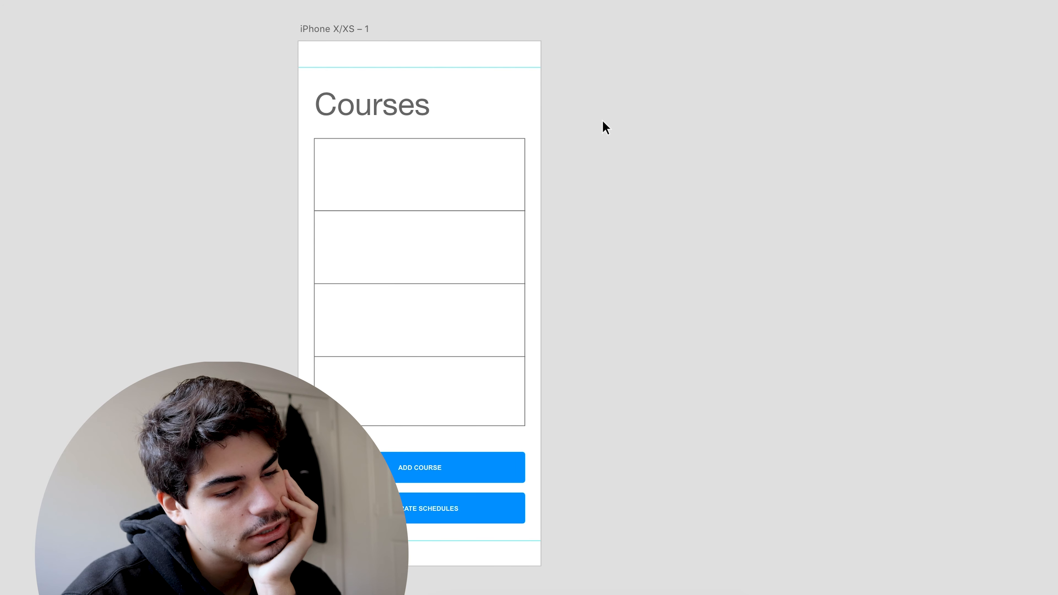
Delete the divider rows from the box and add the text "Looks like you haven't added any courses yet…" inside it.
scroll(603, 120, down, 3)
scroll(603, 120, left, 2)
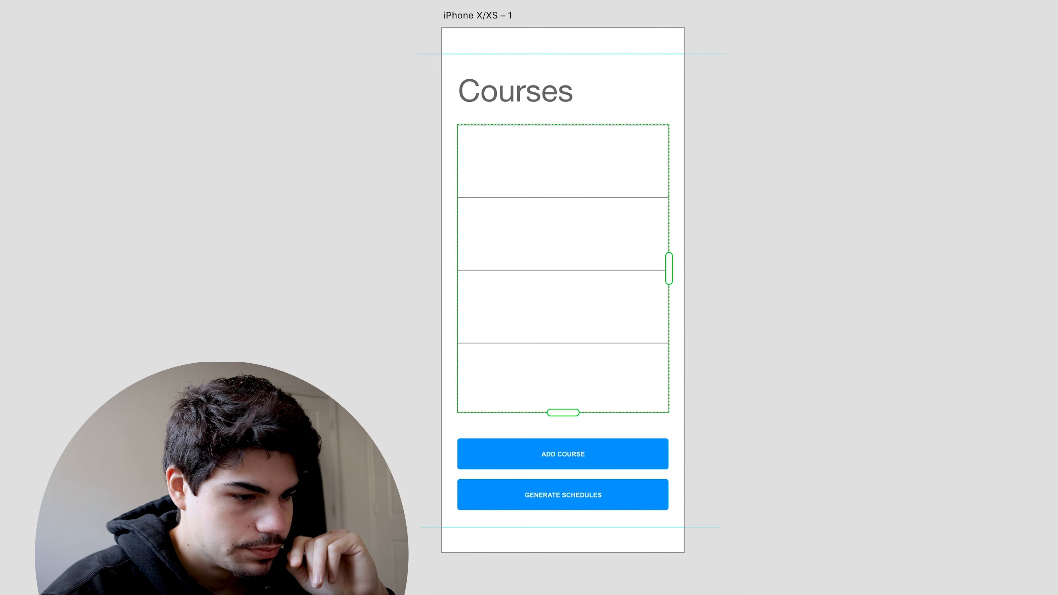
key(Delete)
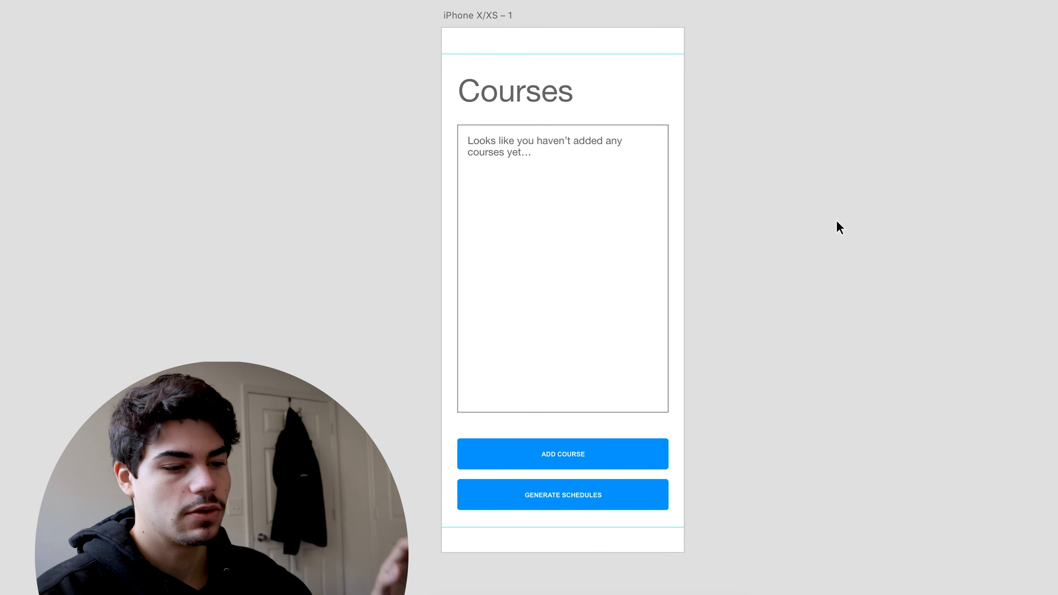
Duplicate the Courses artboard and place the copy beside the original.
scroll(826, 413, down, 3)
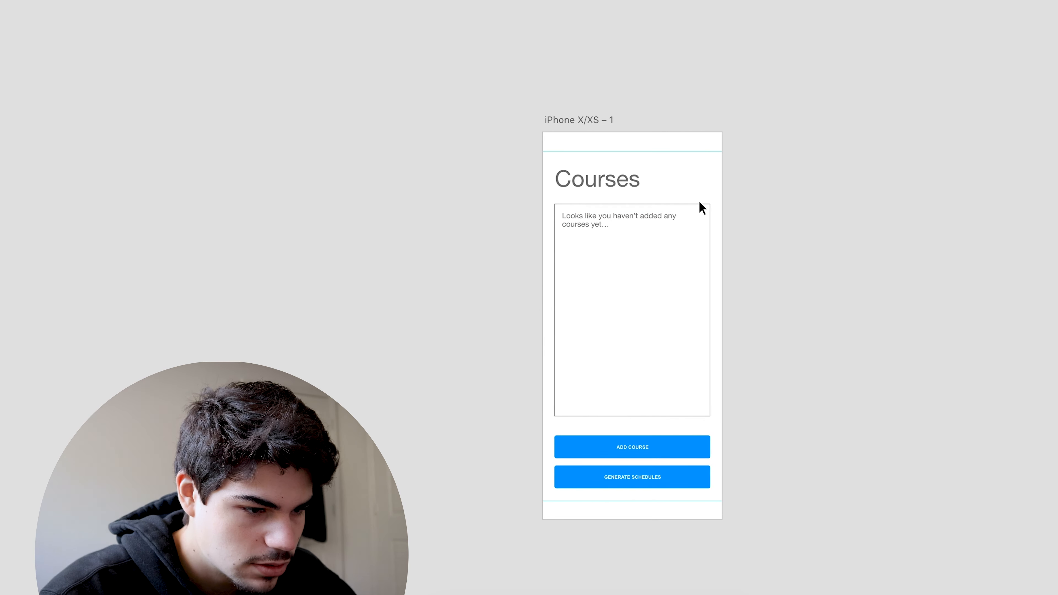
scroll(739, 135, right, 3)
click(486, 96)
drag(486, 96, 687, 115)
click(730, 100)
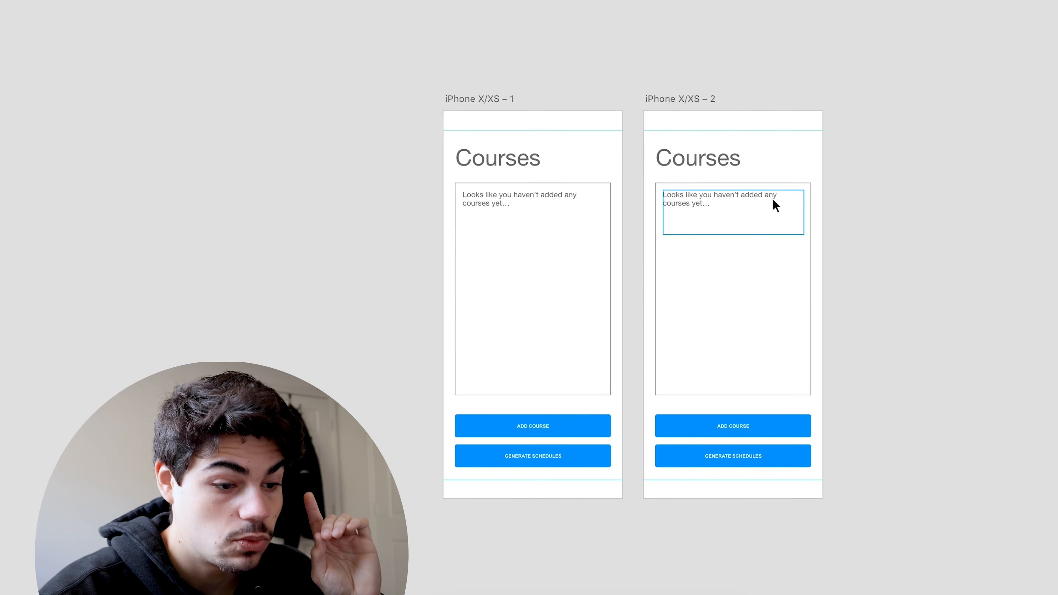
Replace the placeholder text on the second artboard with a copy of the button labelled "COP3503 Programming Fundamentals 2".
scroll(835, 233, right, 3)
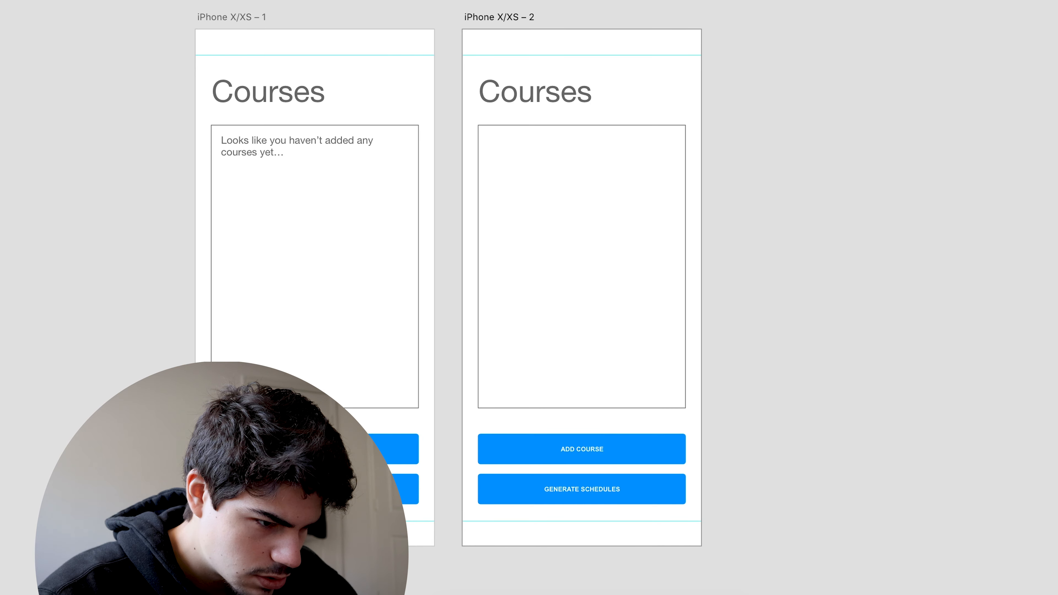
click(541, 456)
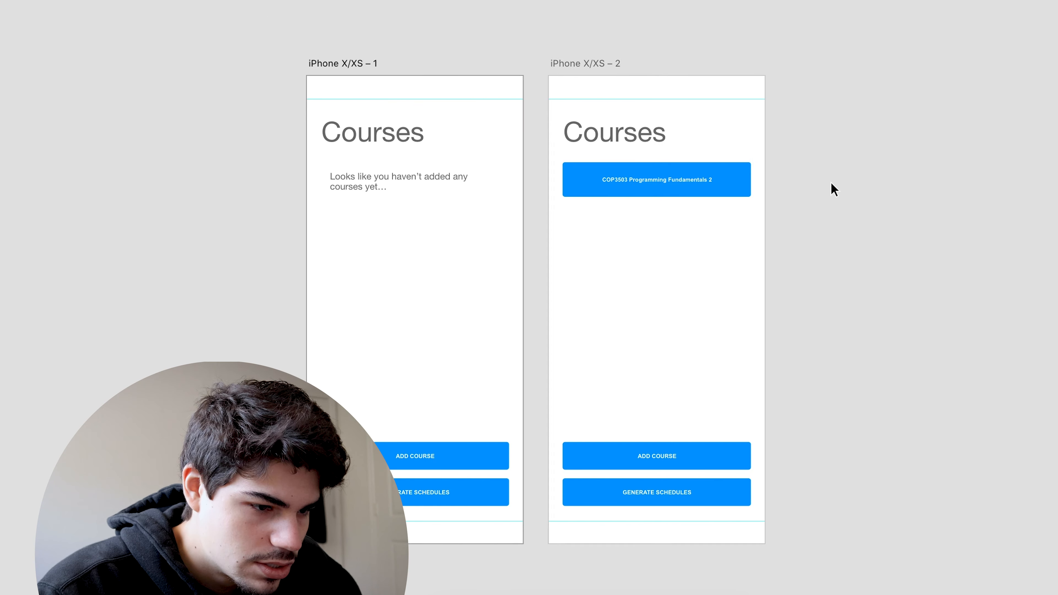
Undo the recent changes until the boxes on both artboards have their outlines back, and select the course button.
key(super+z)
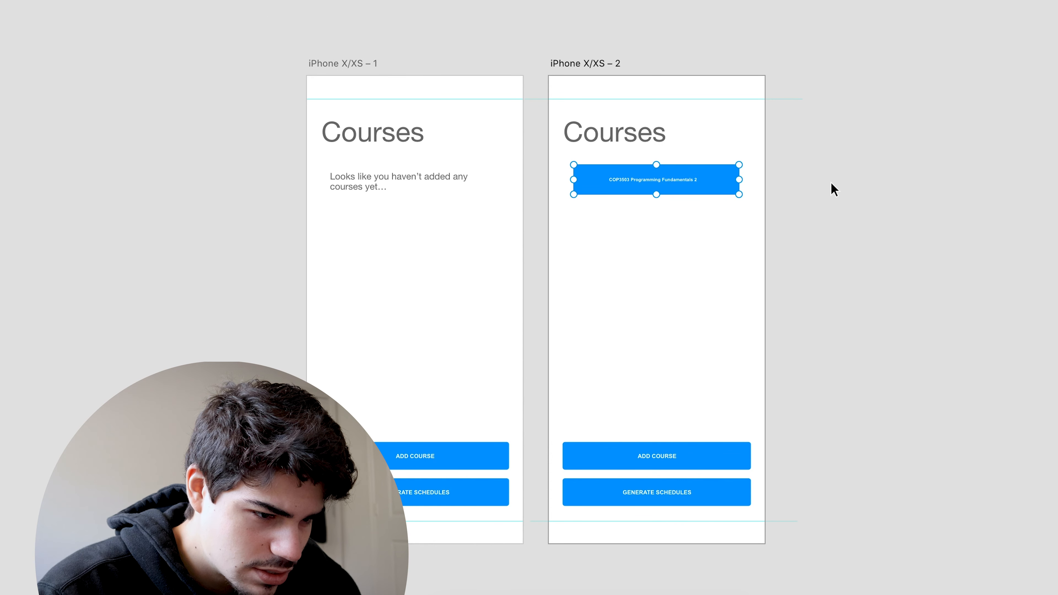
key(super+z)
key(super+z)
key(super+z)
click(838, 189)
click(702, 181)
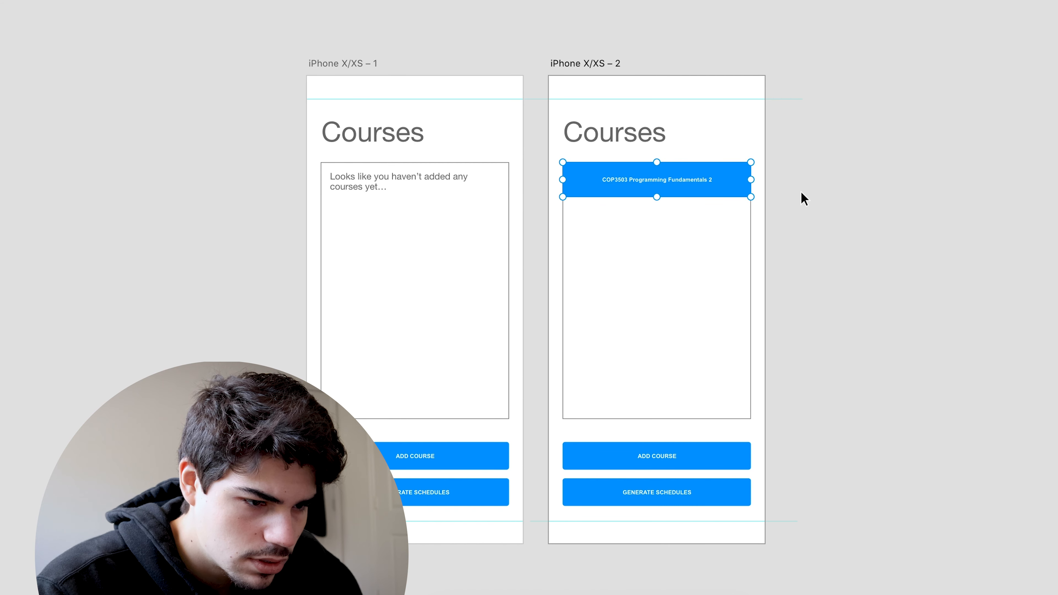
Shrink the course button to sit inside the upper part of the box and repeat it downwards to fill the box.
scroll(801, 191, up, 6)
mouse_move(677, 119)
mouse_down()
mouse_move(671, 130)
mouse_move(682, 120)
mouse_up()
scroll(791, 182, down, 6)
click(681, 125)
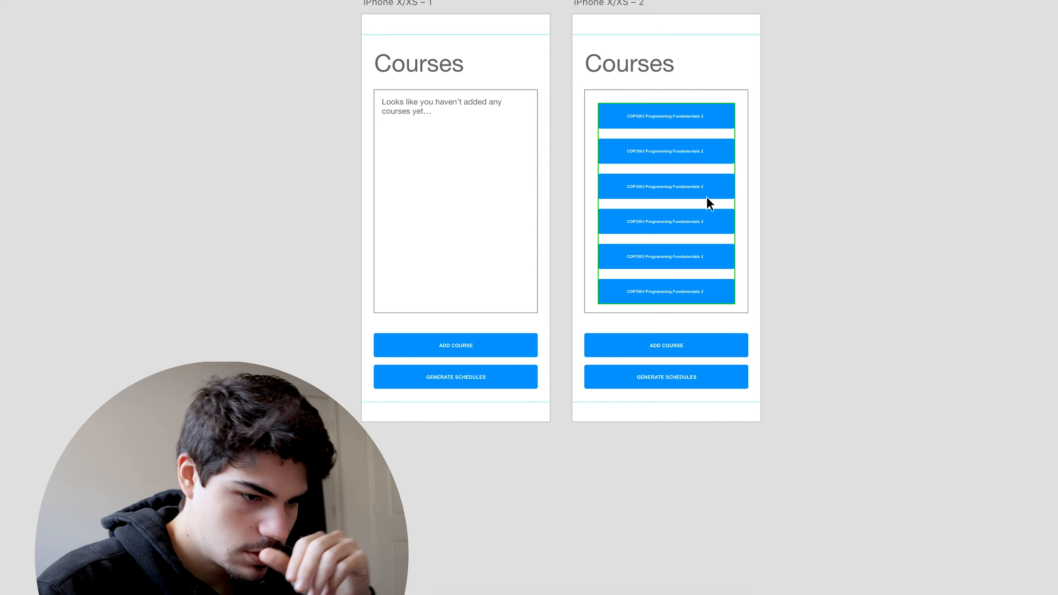
click(707, 200)
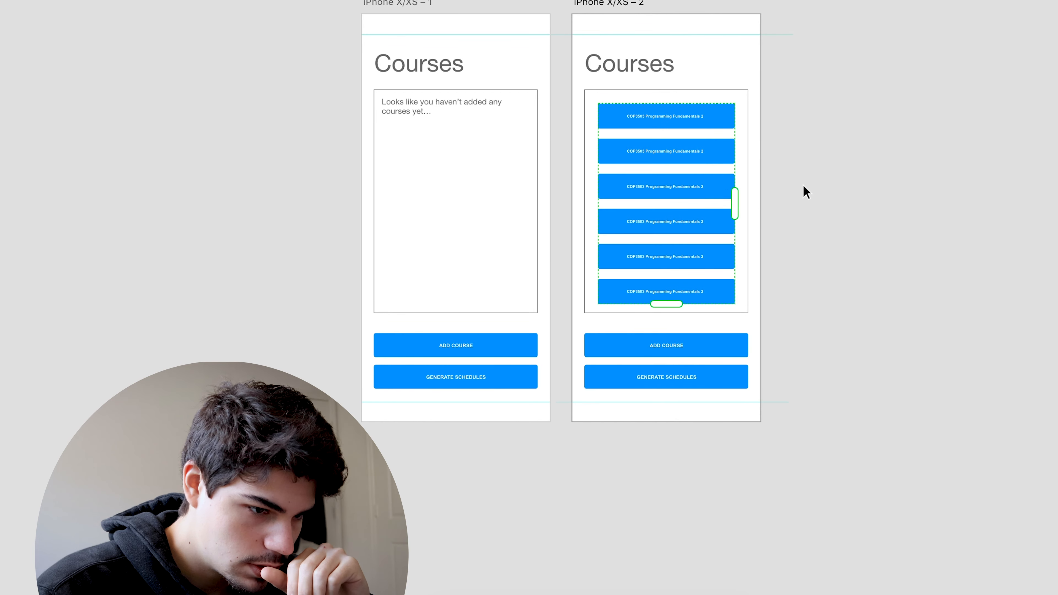
On a third copy of the artboard, delete everything below the heading and change the heading to "Schedules".
drag(792, 459, 569, 135)
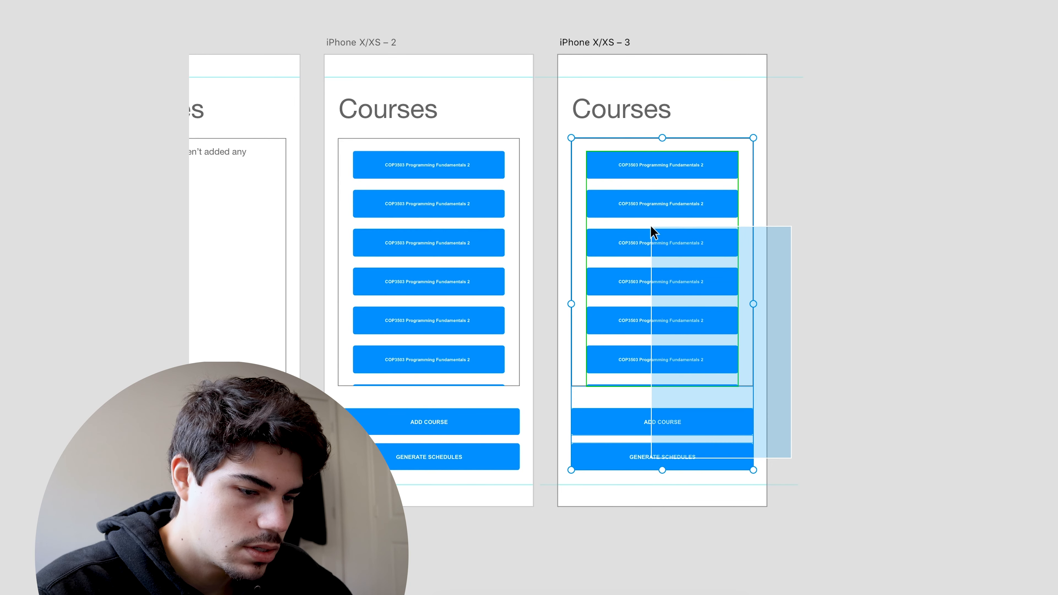
key(Delete)
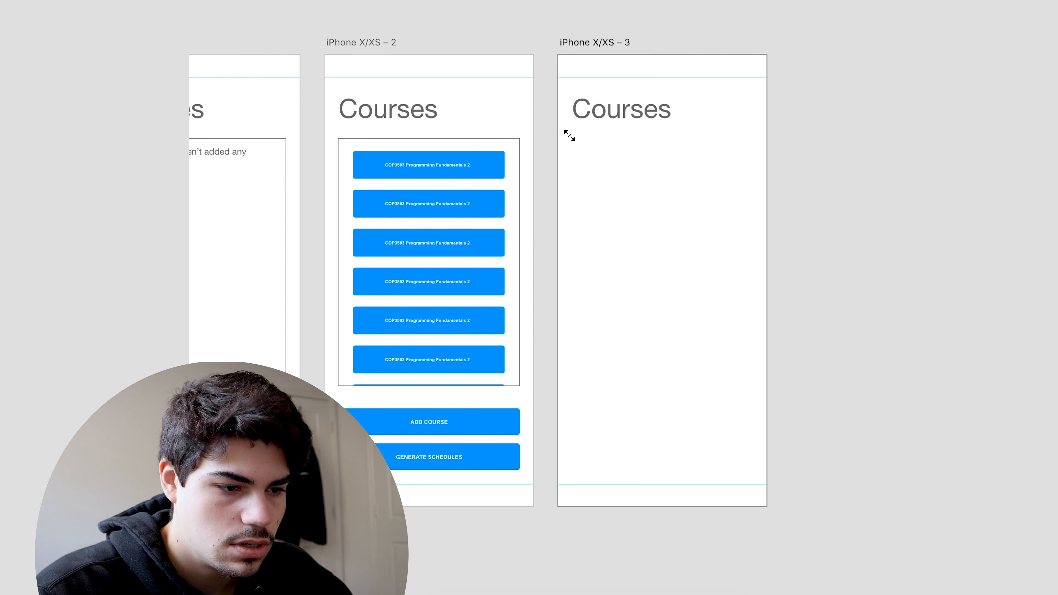
double_click(612, 111)
text(Schedule)
key(BackSpace)
text(les)
key(Escape)
click(815, 229)
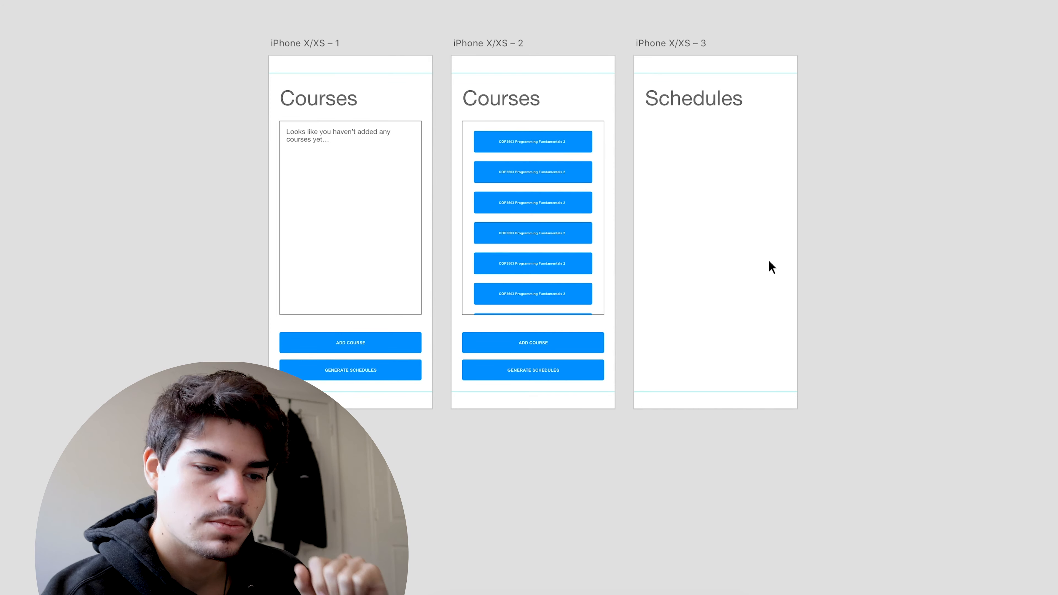
Add a timetable grid under the Schedules heading with columns M, T, W, T, F and rows 1–11 and E1–E3, tightening its row spacing.
scroll(736, 250, up, 3)
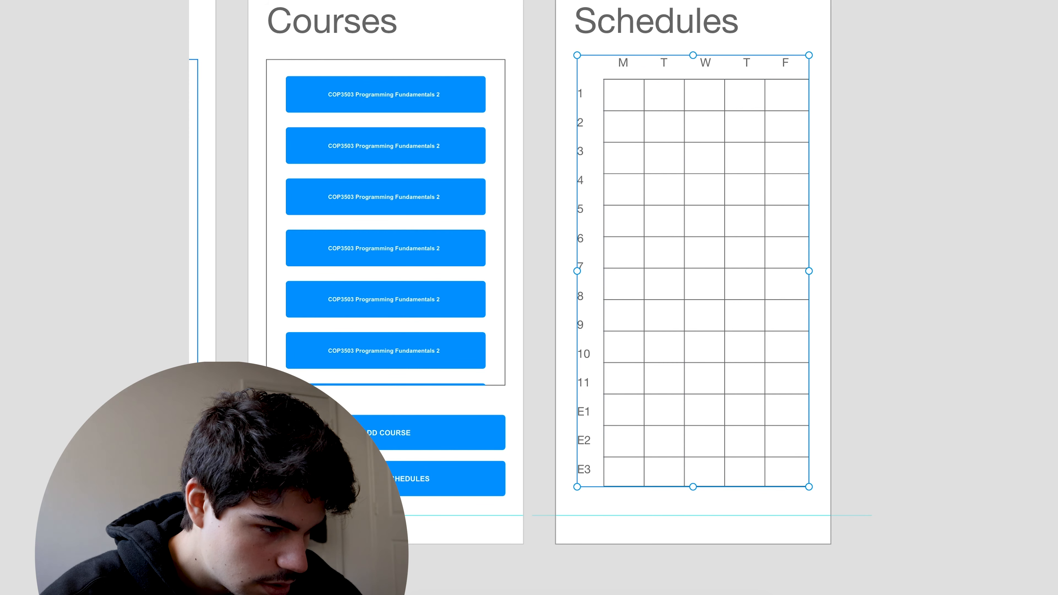
mouse_move(709, 483)
mouse_down()
mouse_move(707, 427)
mouse_move(709, 475)
mouse_up()
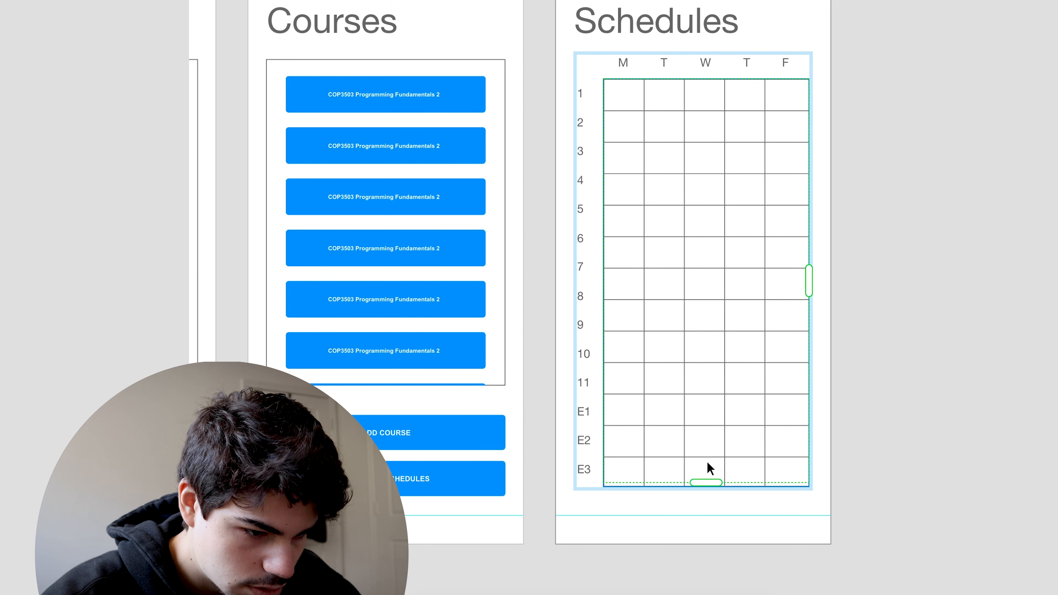
click(878, 203)
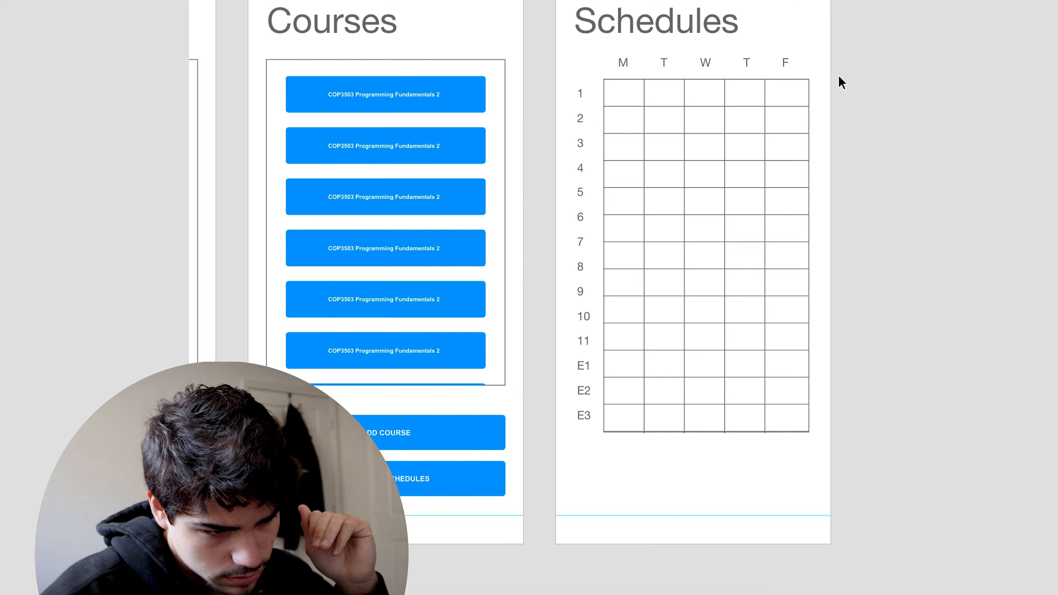
Add a legend of red, blue and green circles labelled COP3503 below the timetable and colour blocks of cells to match.
scroll(938, 306, down, 3)
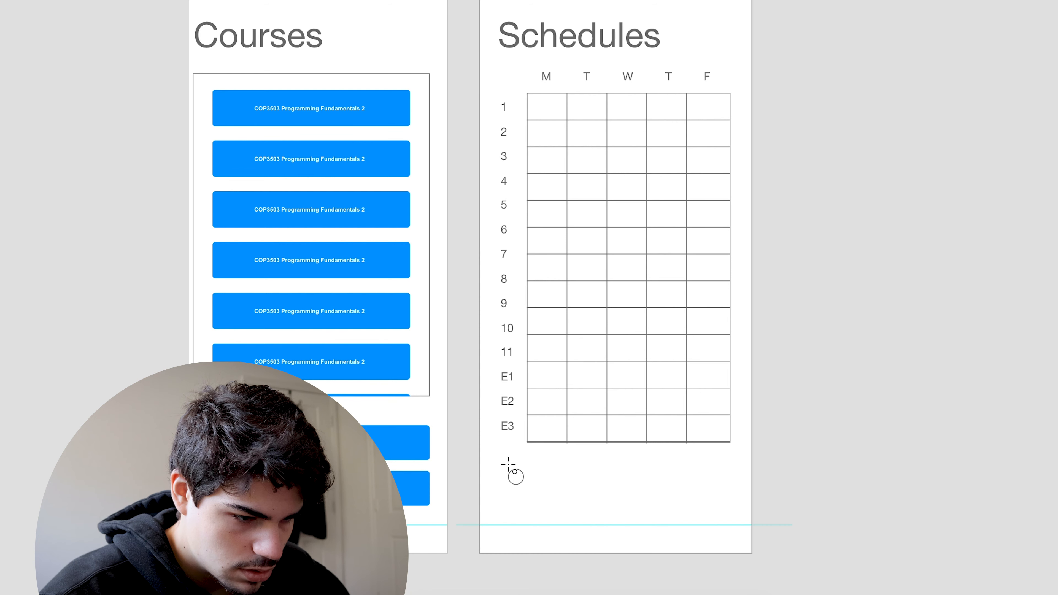
drag(504, 466, 528, 489)
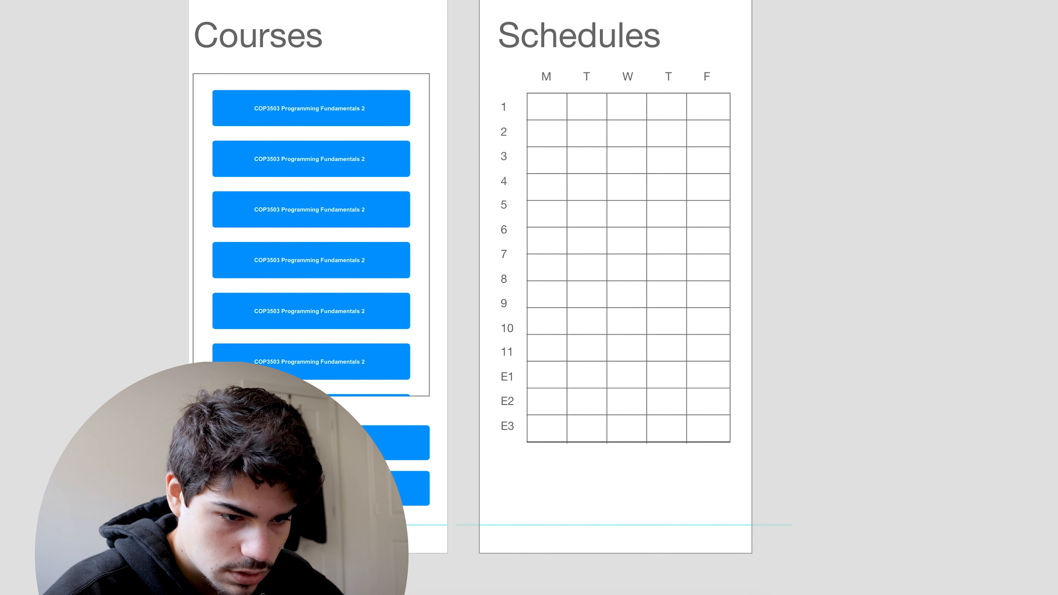
text(A50000)
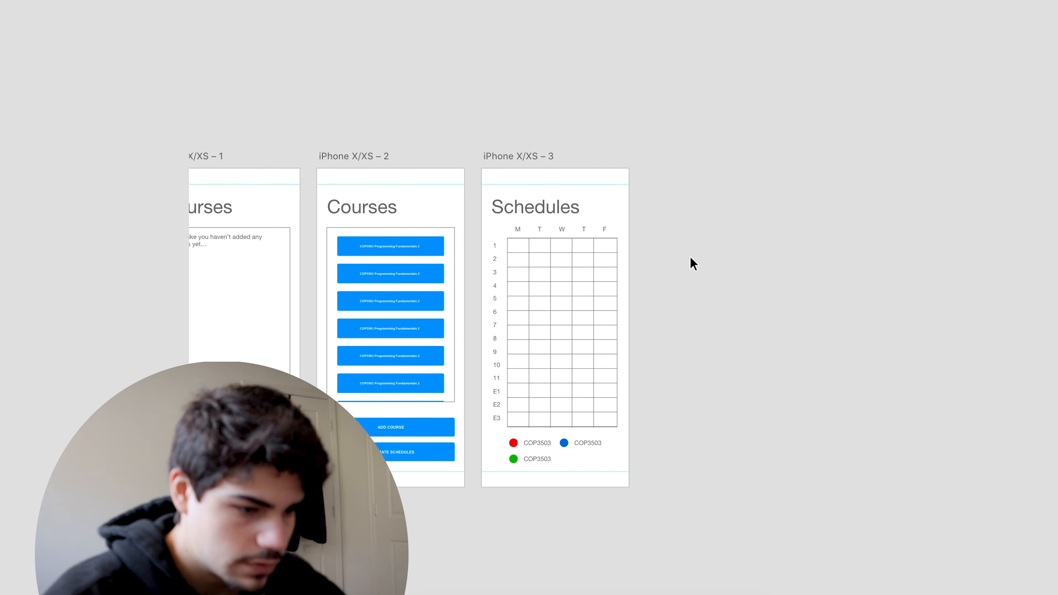
scroll(650, 315, up, 5)
scroll(650, 315, down, 2)
scroll(649, 314, left, 2)
click(455, 226)
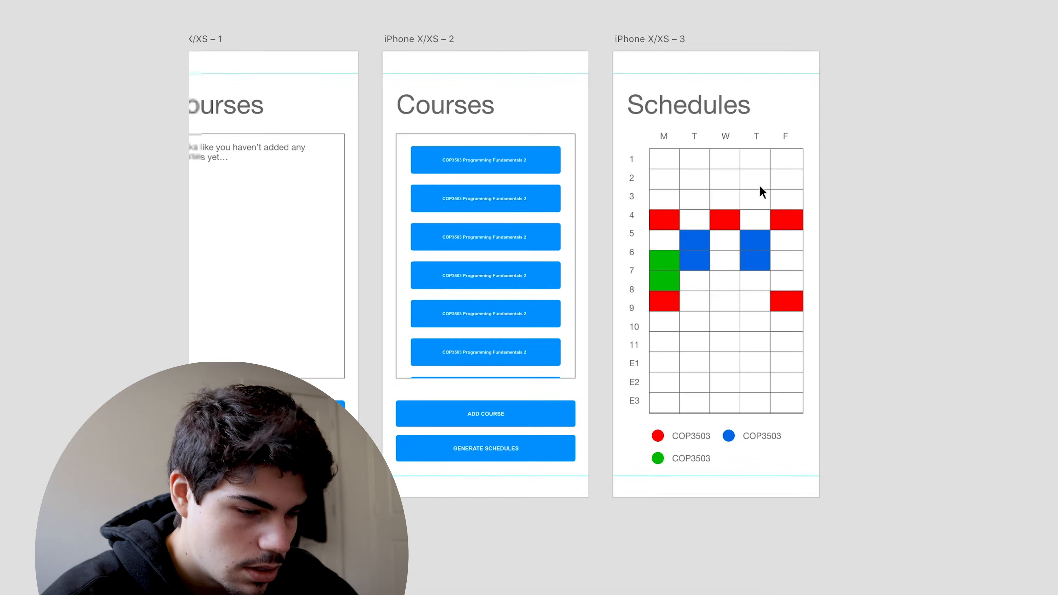
scroll(761, 189, down, 2)
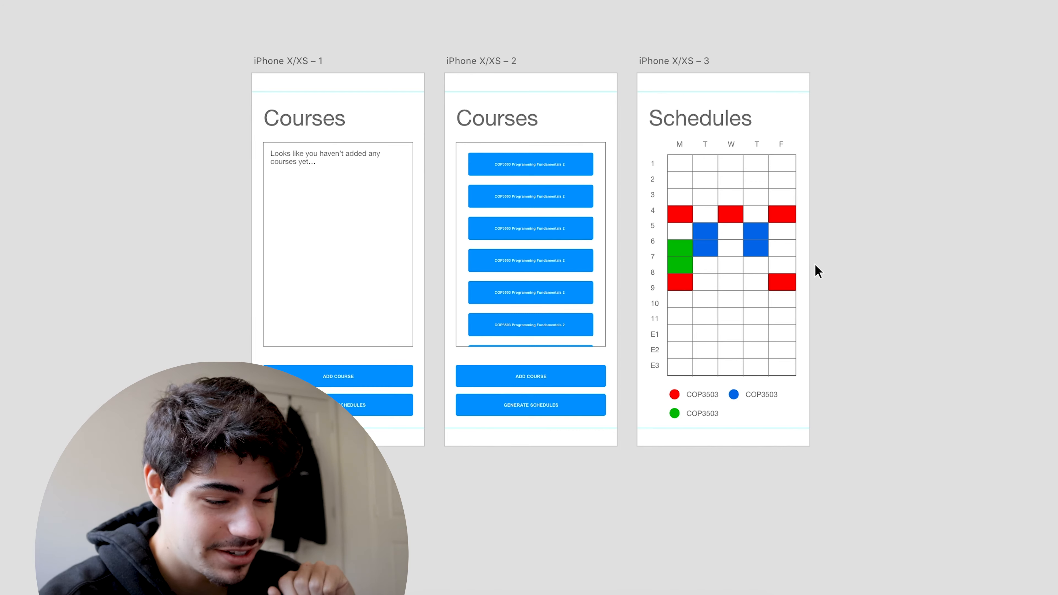
scroll(844, 300, down, 1)
scroll(844, 301, up, 3)
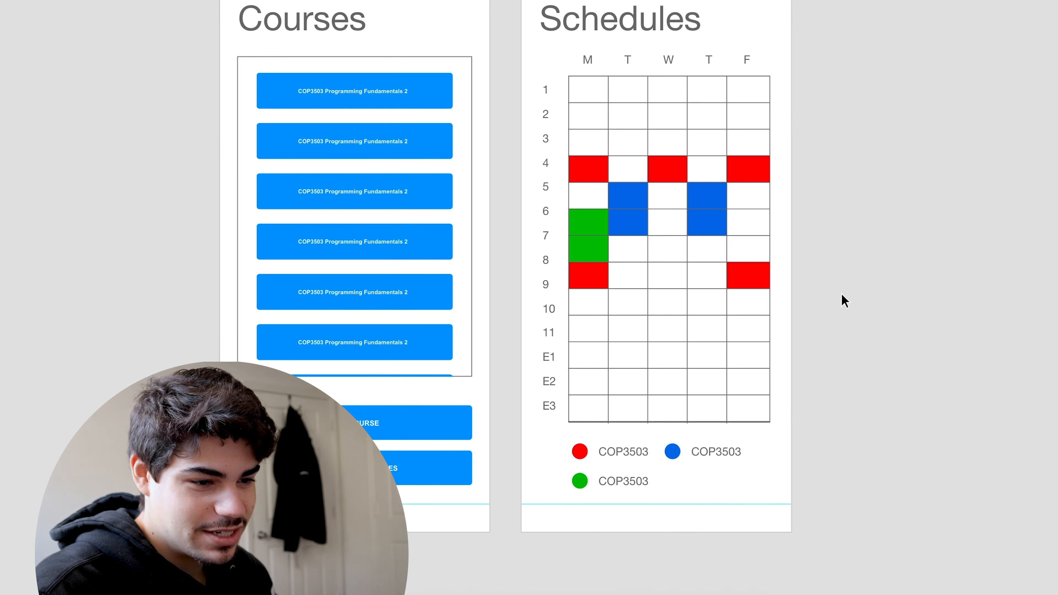
scroll(844, 300, down, 3)
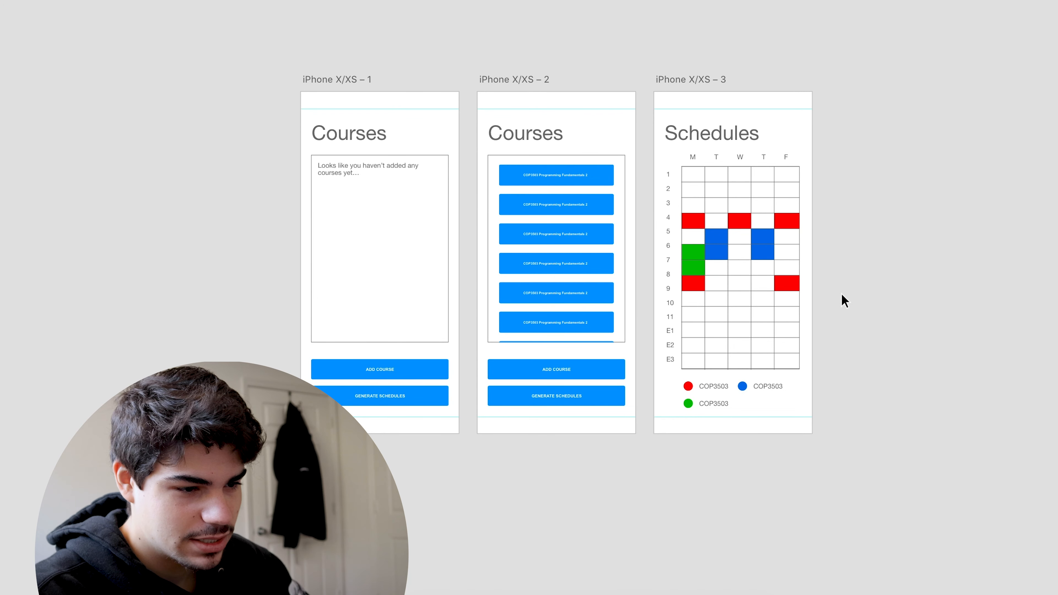